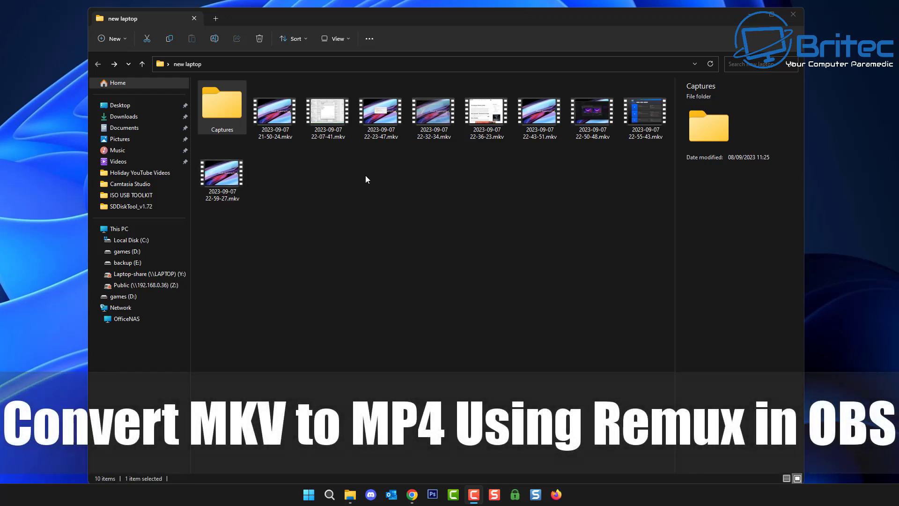
{"action": "left_click", "coordinate": [271, 121]}
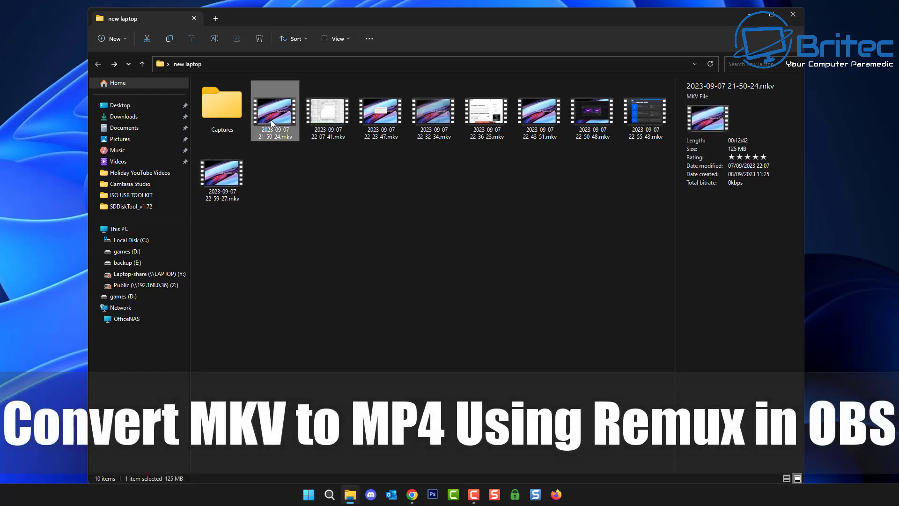
{"action": "double_click", "coordinate": [272, 121]}
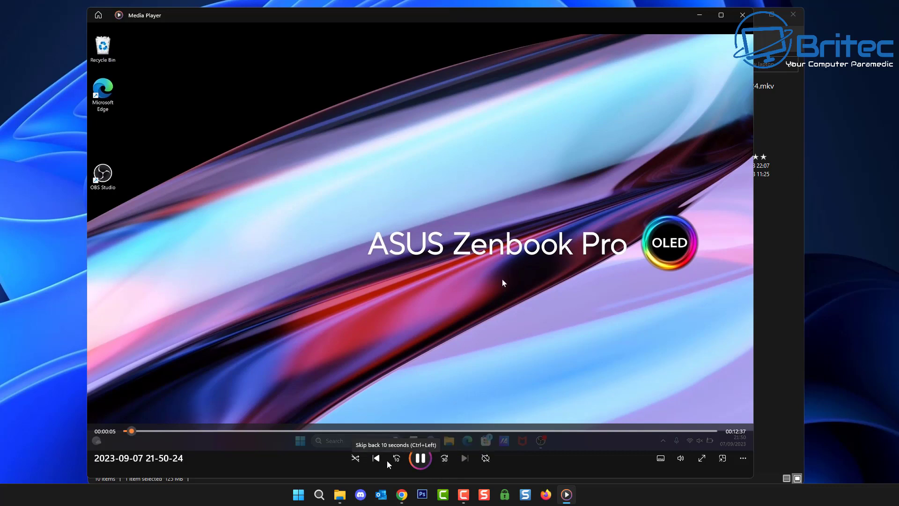
Step: Mute the playing clip's sound, then close Media Player
{"action": "left_click", "coordinate": [681, 460]}
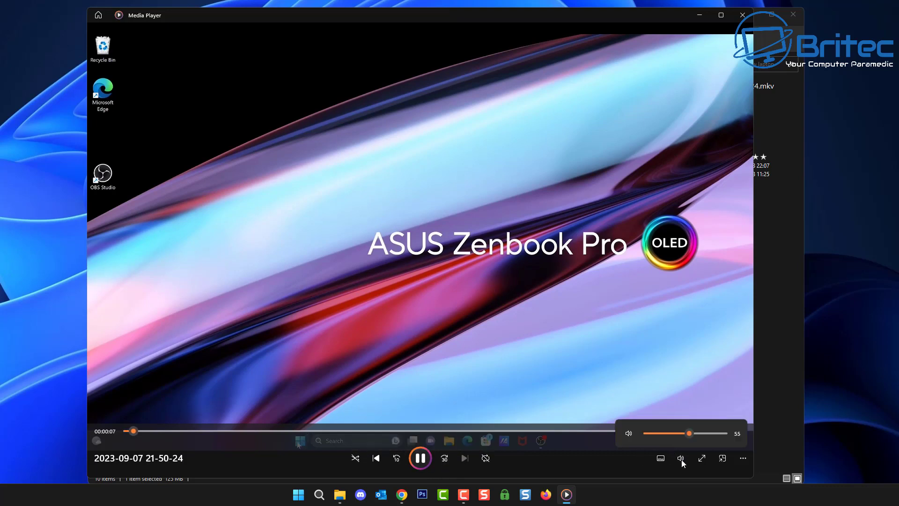
{"action": "left_click", "coordinate": [629, 431]}
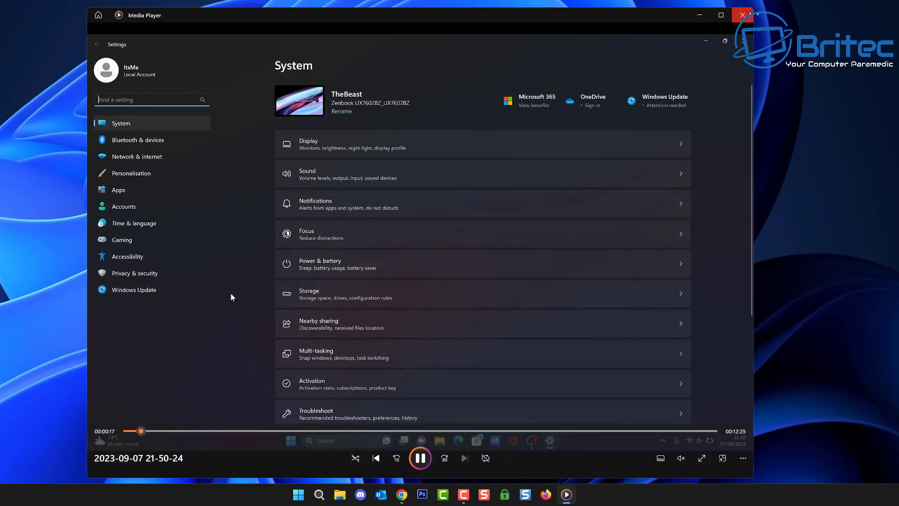
{"action": "left_click", "coordinate": [748, 14]}
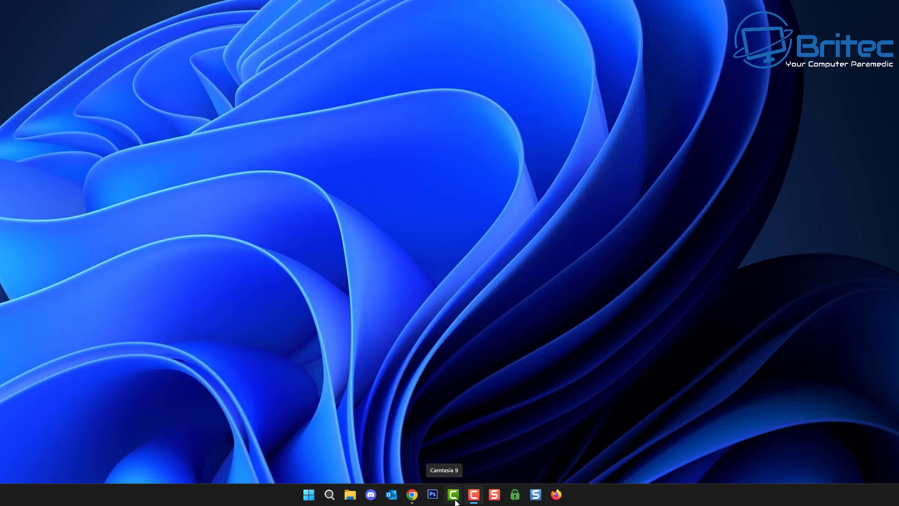
Step: Launch and enlarge Camtasia, then try dragging the 21-50-24 and 22-43-51 MKV recordings into its media
{"action": "left_click", "coordinate": [474, 494]}
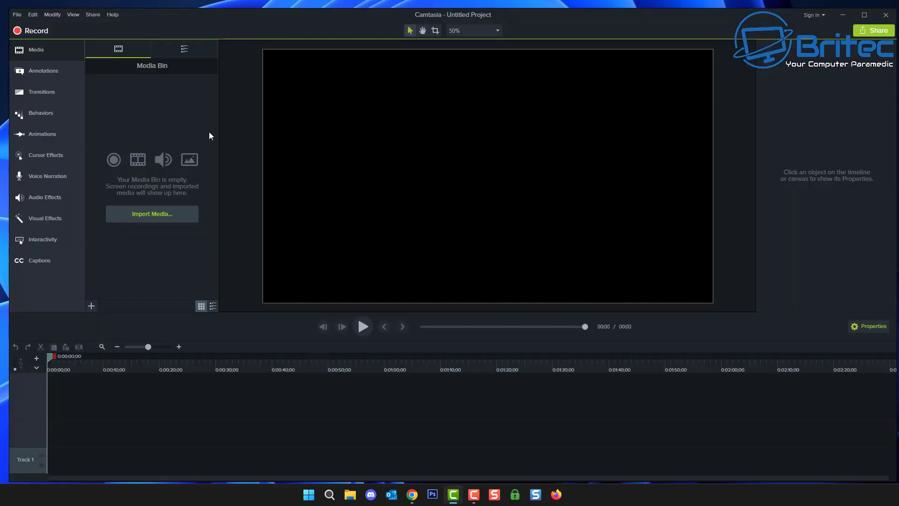
{"action": "left_click_drag", "start_coordinate": [5, 122], "coordinate": [0, 122]}
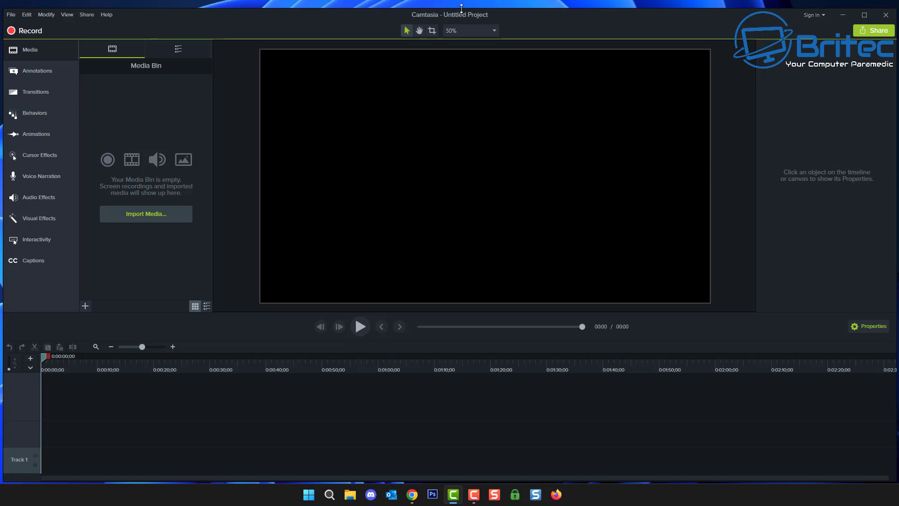
{"action": "left_click_drag", "start_coordinate": [461, 8], "coordinate": [461, 1]}
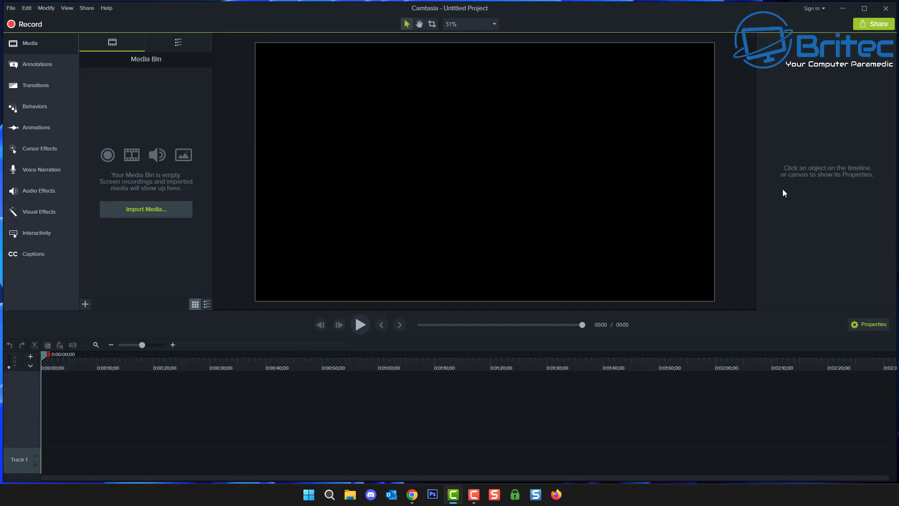
{"action": "left_click", "coordinate": [350, 495]}
{"action": "left_click_drag", "start_coordinate": [633, 108], "coordinate": [287, 214]}
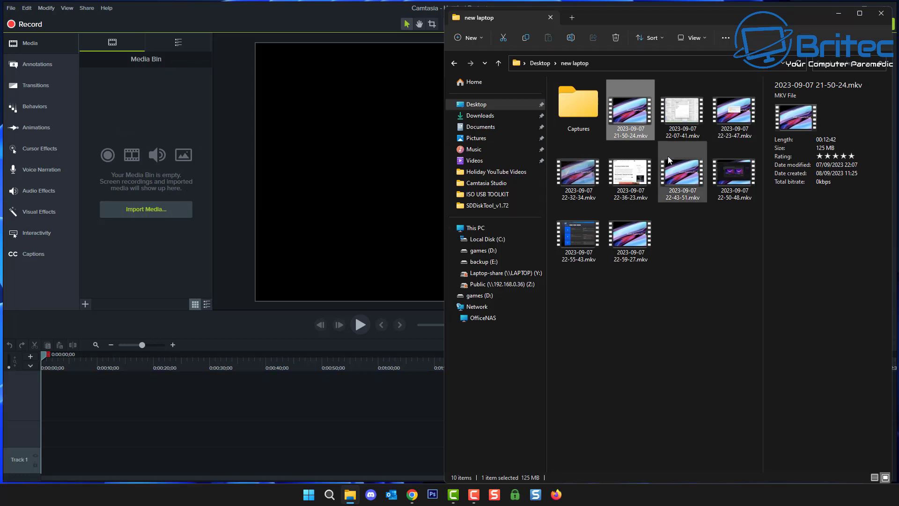
{"action": "left_click_drag", "start_coordinate": [678, 176], "coordinate": [685, 197]}
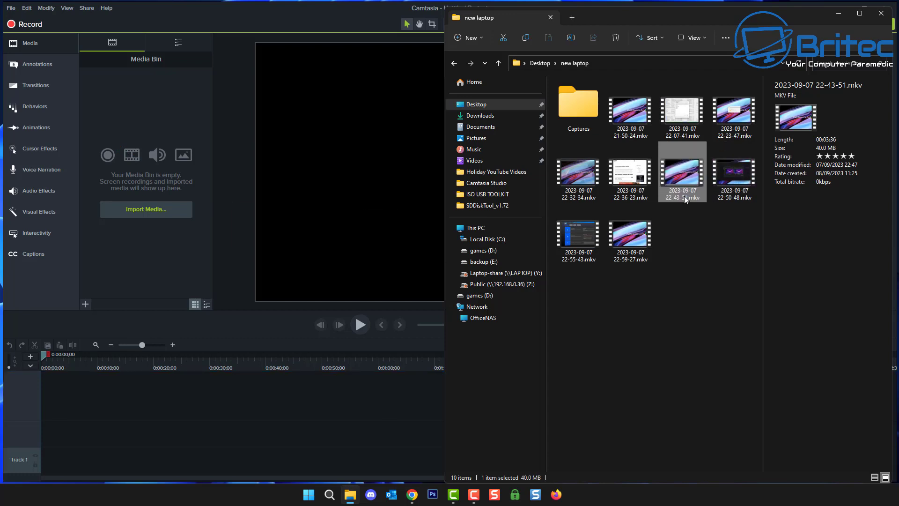
Step: Check Camtasia's Import Media file types, cancel, close Camtasia, and widen File Explorer
{"action": "left_click", "coordinate": [153, 210]}
{"action": "left_click", "coordinate": [866, 457]}
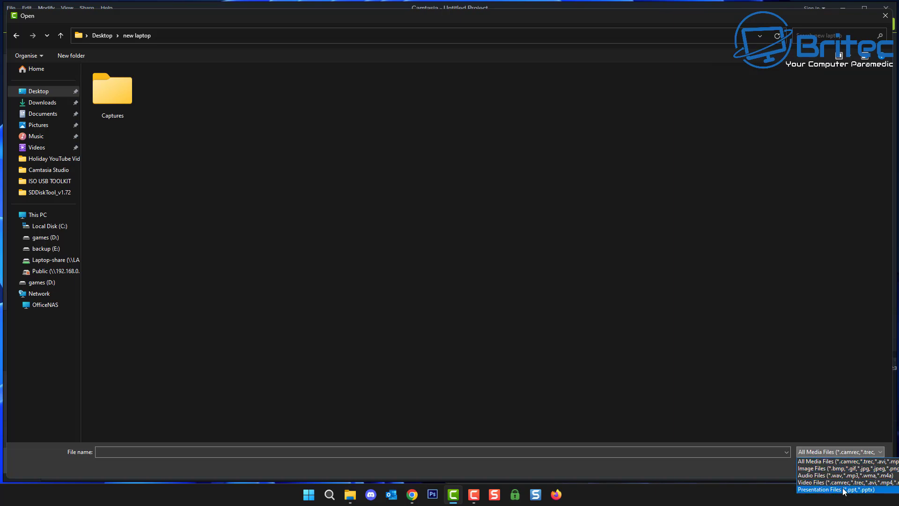
{"action": "left_click", "coordinate": [828, 363]}
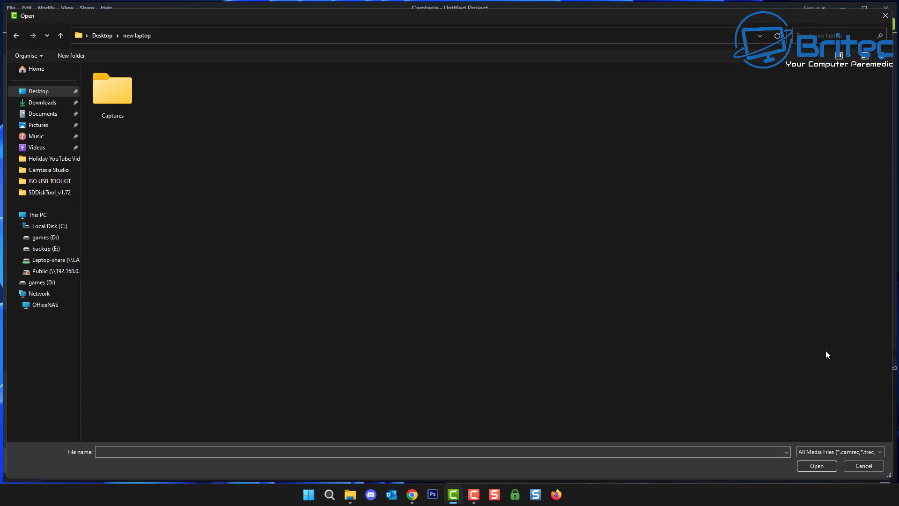
{"action": "left_click", "coordinate": [885, 16]}
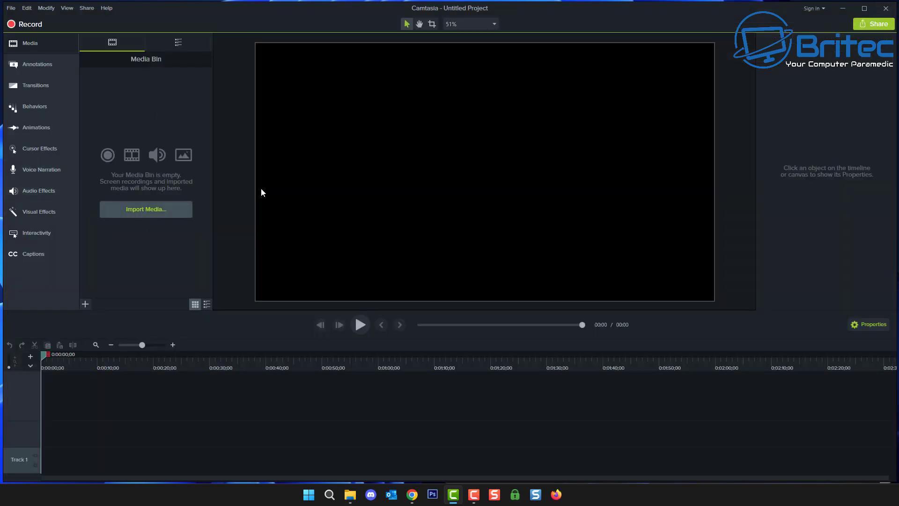
{"action": "left_click", "coordinate": [885, 8]}
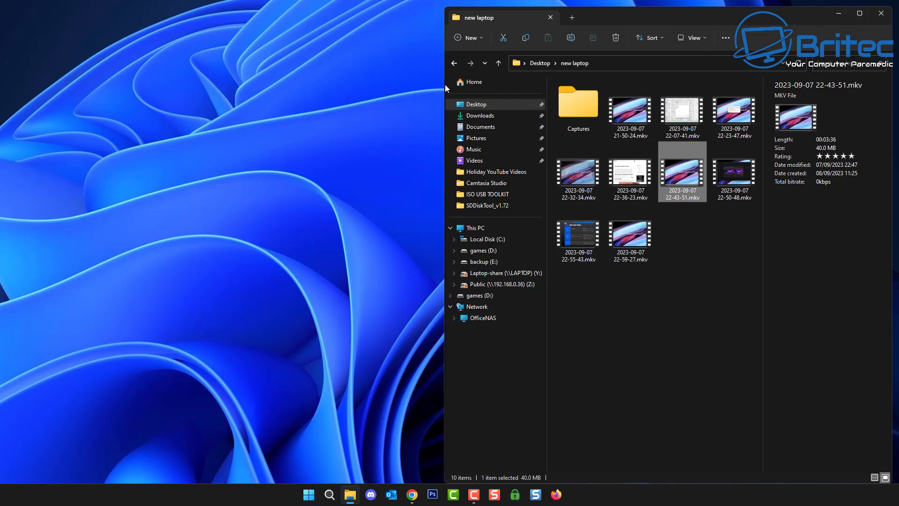
{"action": "left_click_drag", "start_coordinate": [446, 84], "coordinate": [3, 102]}
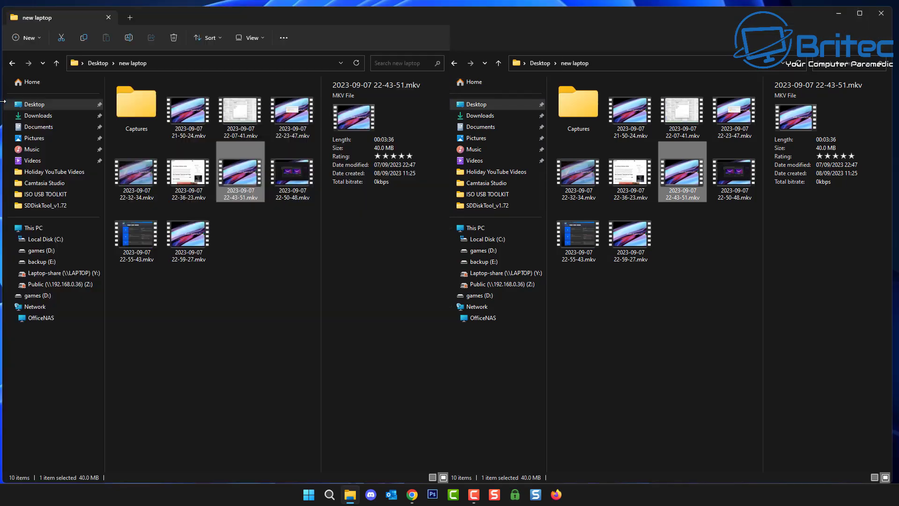
{"action": "left_click", "coordinate": [548, 164]}
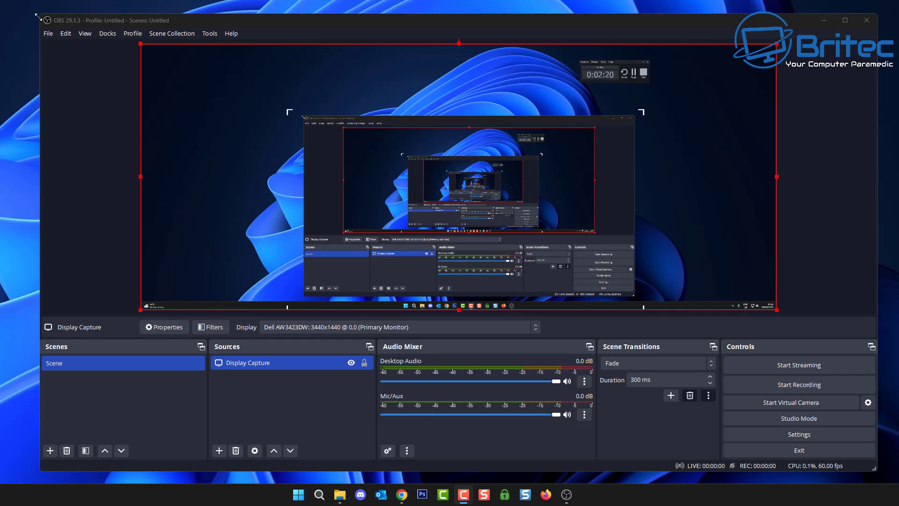
Step: Enlarge the OBS Studio window by dragging its top-left corner outward
{"action": "left_click_drag", "start_coordinate": [38, 17], "coordinate": [21, 10]}
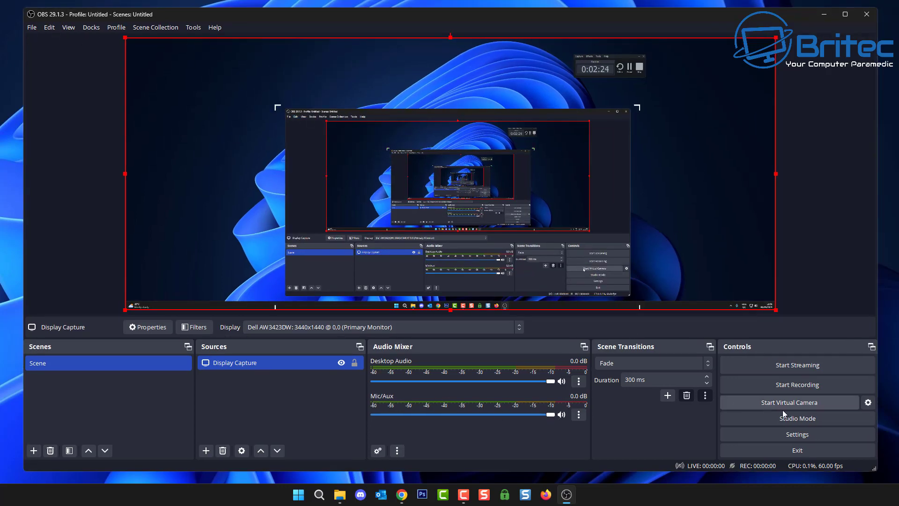
Step: Change the OBS Output recording format from Matroska Video to MPEG-4 (.mp4)
{"action": "left_click", "coordinate": [795, 435]}
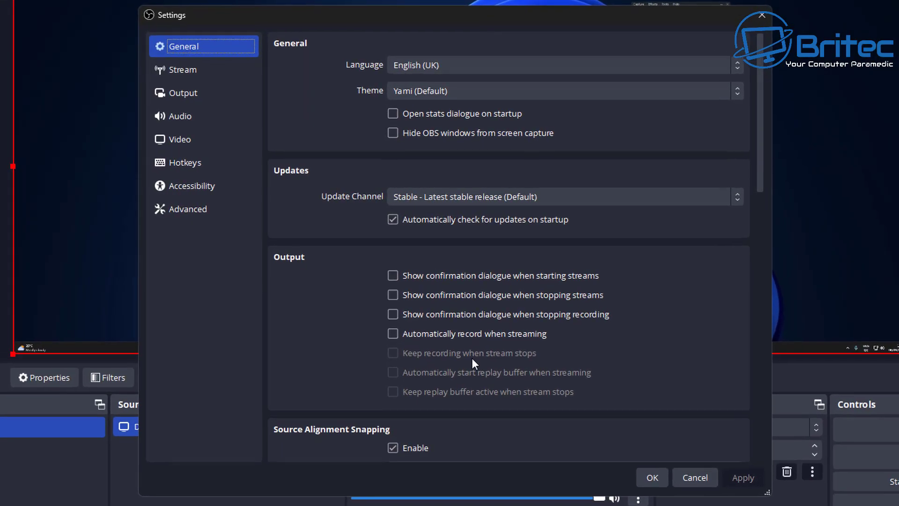
{"action": "left_click", "coordinate": [171, 93]}
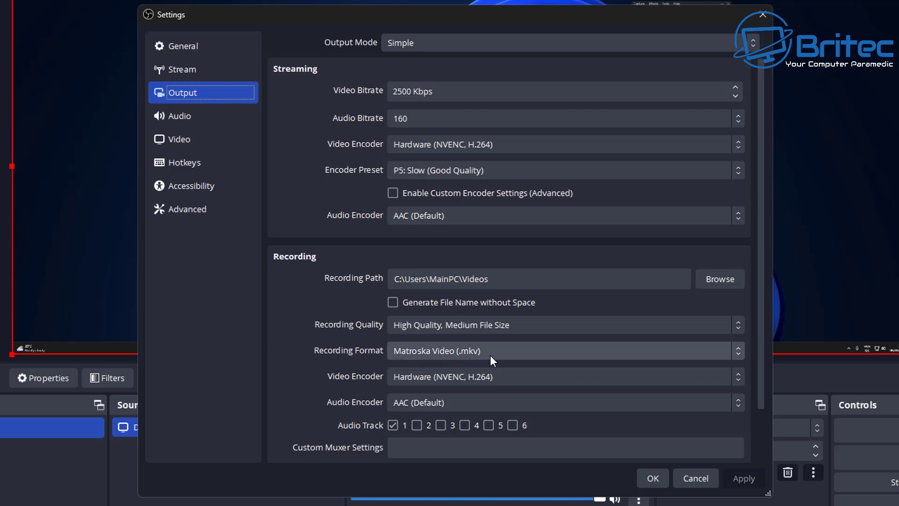
{"action": "left_click", "coordinate": [739, 355]}
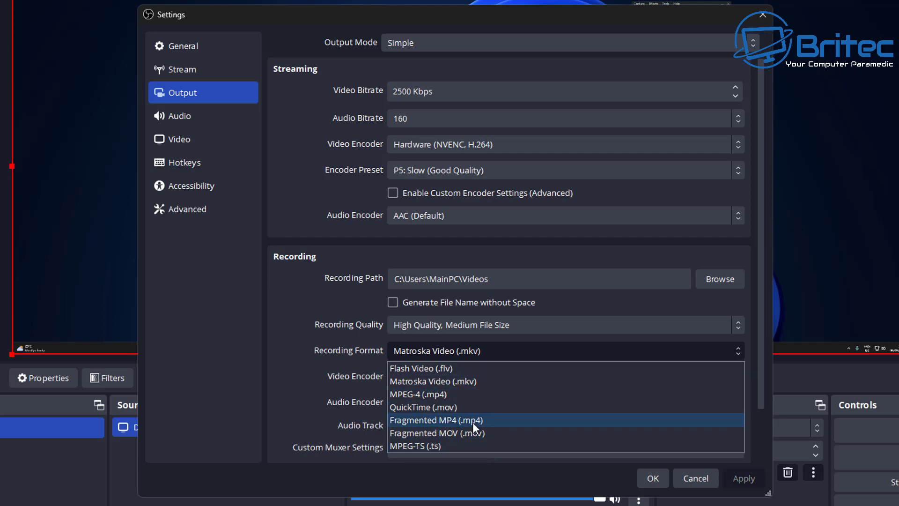
{"action": "left_click", "coordinate": [466, 394]}
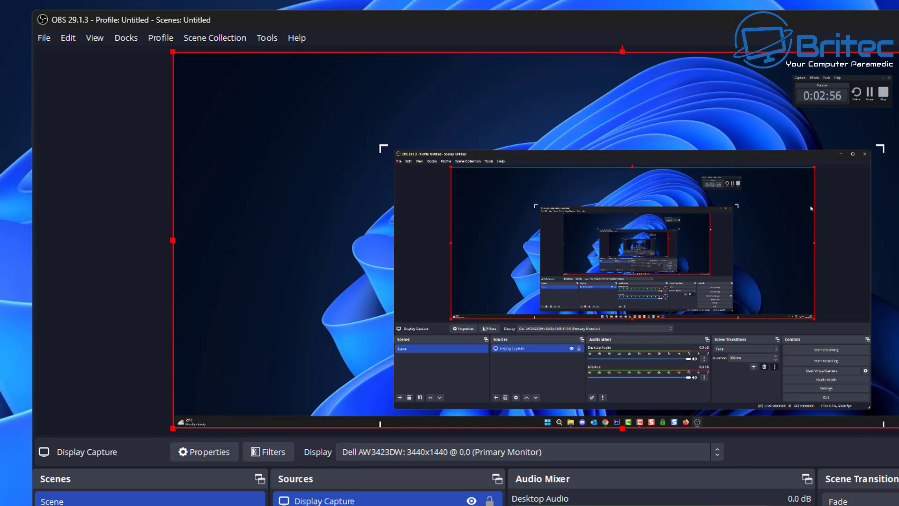
Step: Open File > Remux Recordings and maximize the Remux Recordings window
{"action": "left_click", "coordinate": [41, 41]}
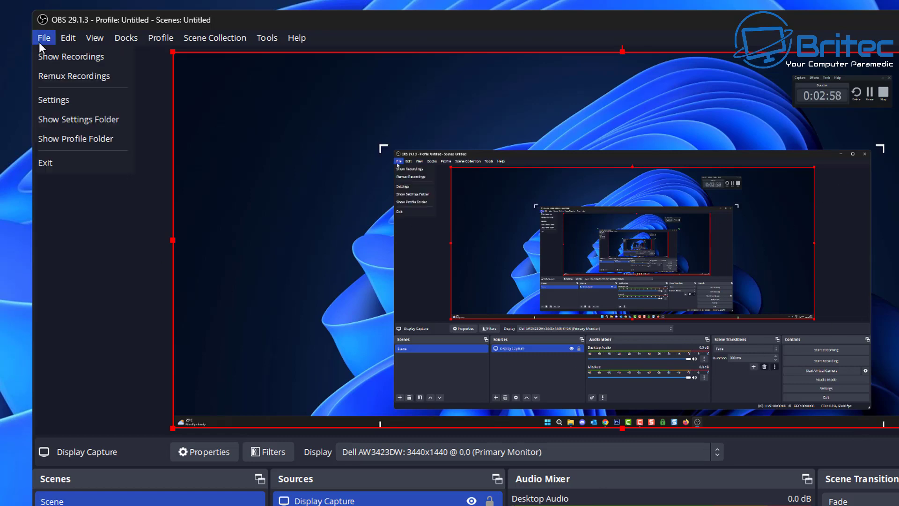
{"action": "left_click", "coordinate": [82, 81]}
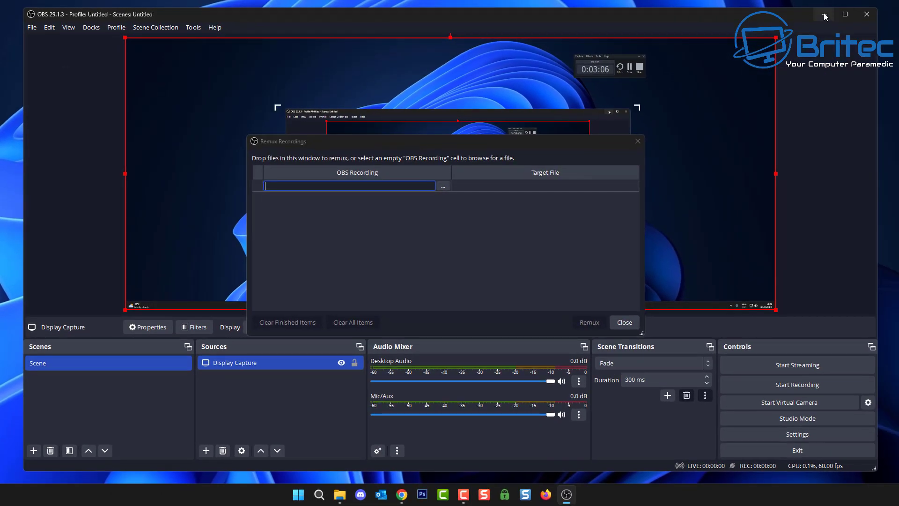
{"action": "left_click", "coordinate": [824, 13]}
{"action": "left_click", "coordinate": [567, 494]}
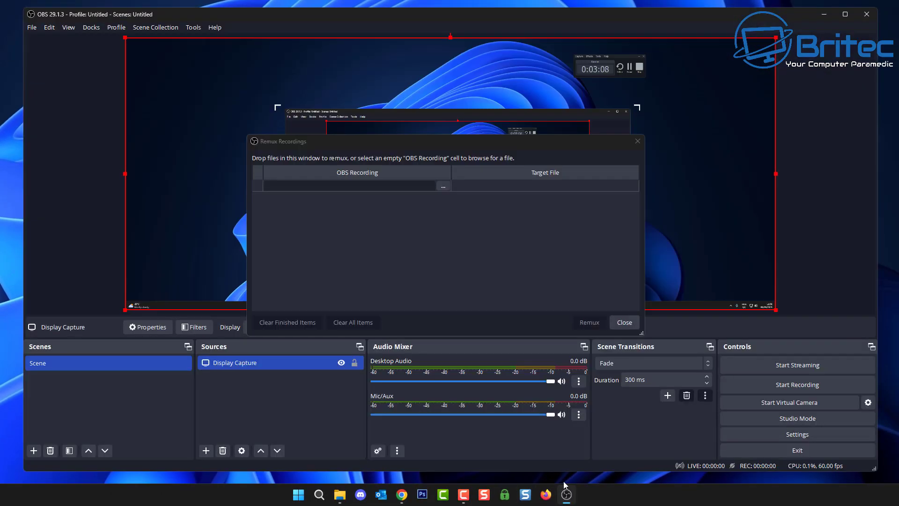
{"action": "double_click", "coordinate": [262, 141]}
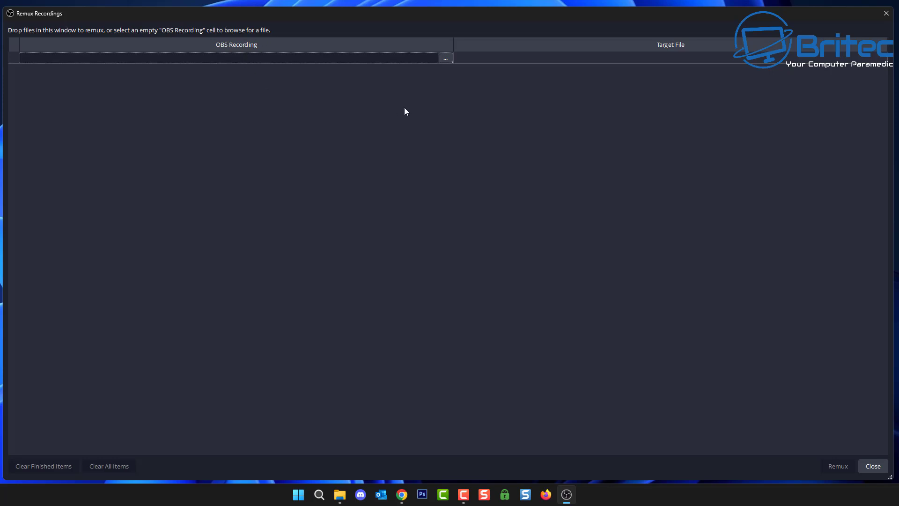
Step: Add all nine .mkv recordings from the new laptop folder and start remuxing them to MP4
{"action": "left_click", "coordinate": [446, 59]}
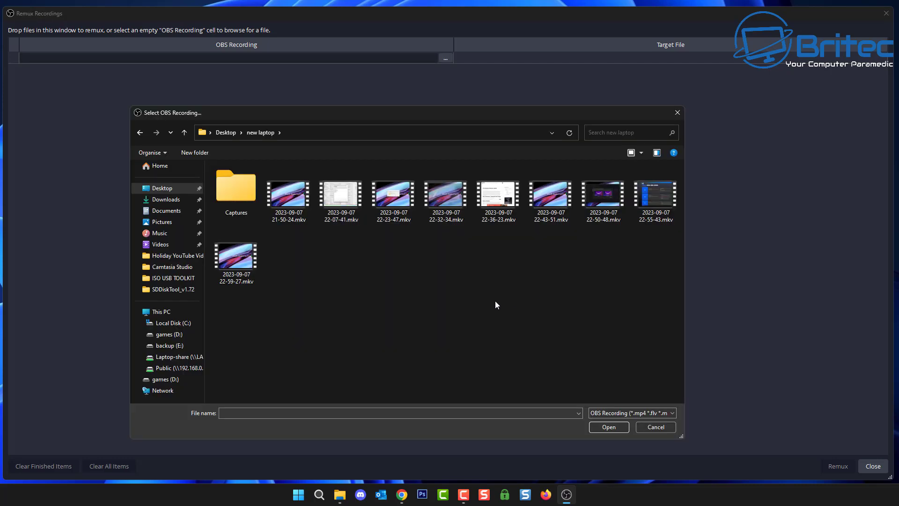
{"action": "left_click_drag", "start_coordinate": [263, 201], "coordinate": [659, 224]}
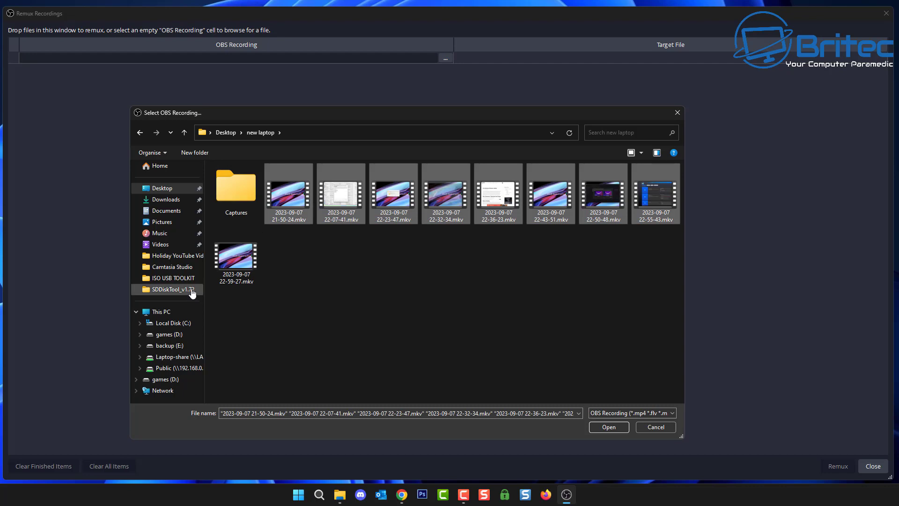
{"action": "left_click", "coordinate": [234, 275], "text": "ctrl"}
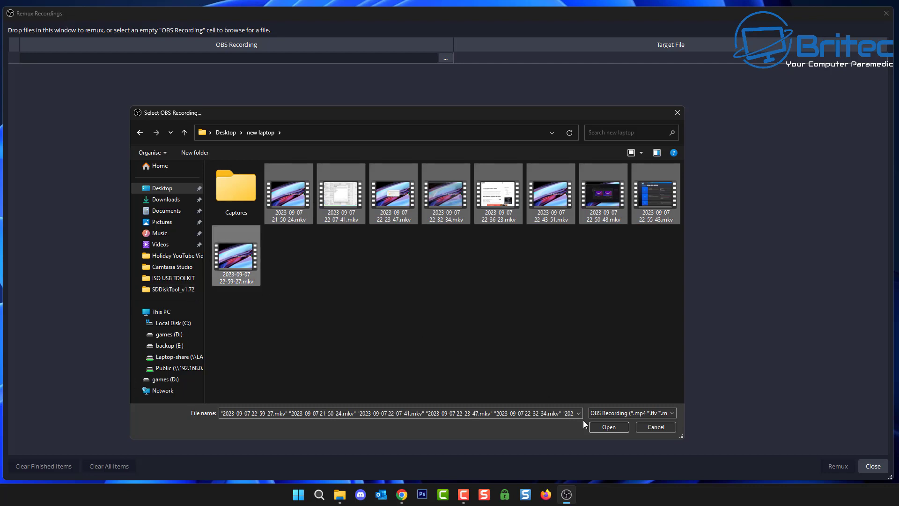
{"action": "left_click", "coordinate": [604, 428]}
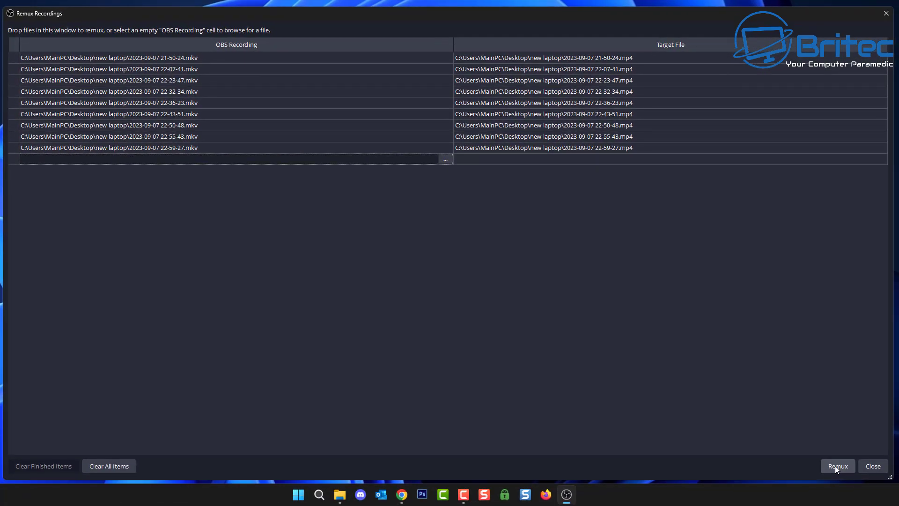
{"action": "left_click", "coordinate": [835, 465]}
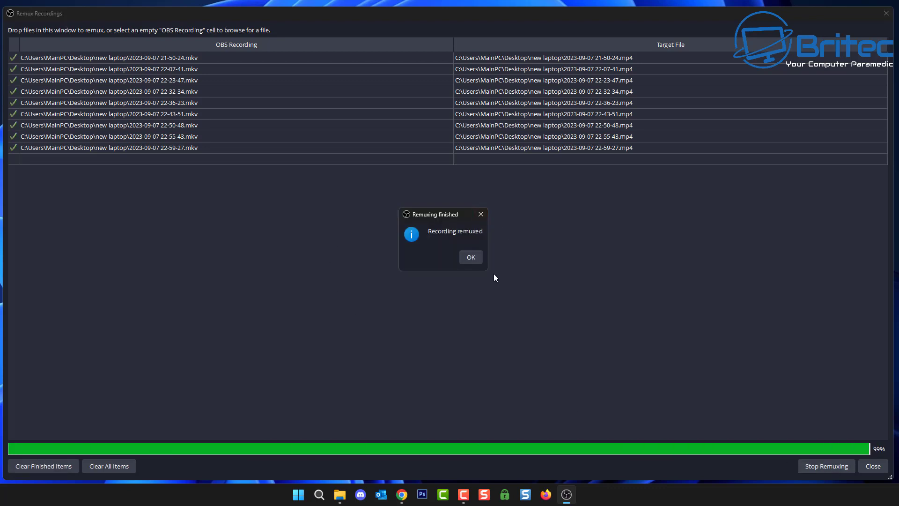
Step: Dismiss the 'Remuxing finished' notice
{"action": "left_click", "coordinate": [472, 258]}
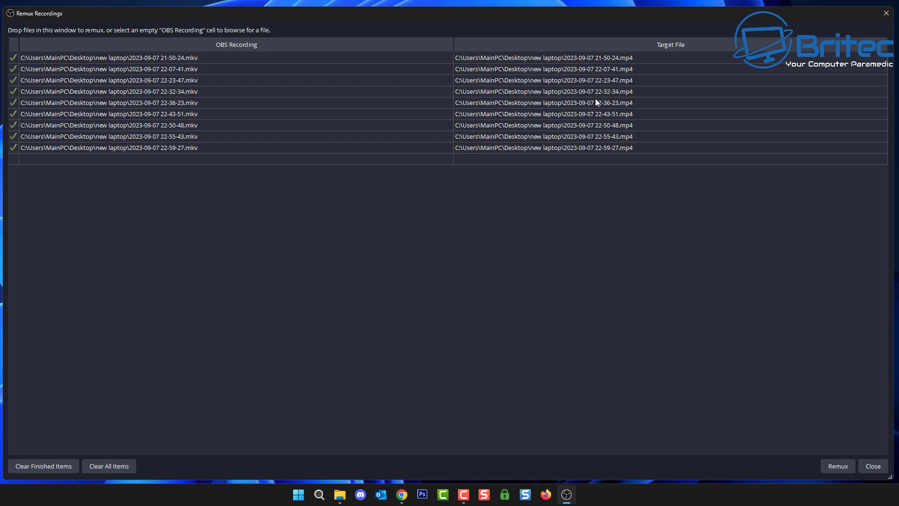
Step: In the new laptop folder, select the seven remaining MP4 copies, 22-23-47 through 22-59-27
{"action": "mouse_move", "coordinate": [340, 494]}
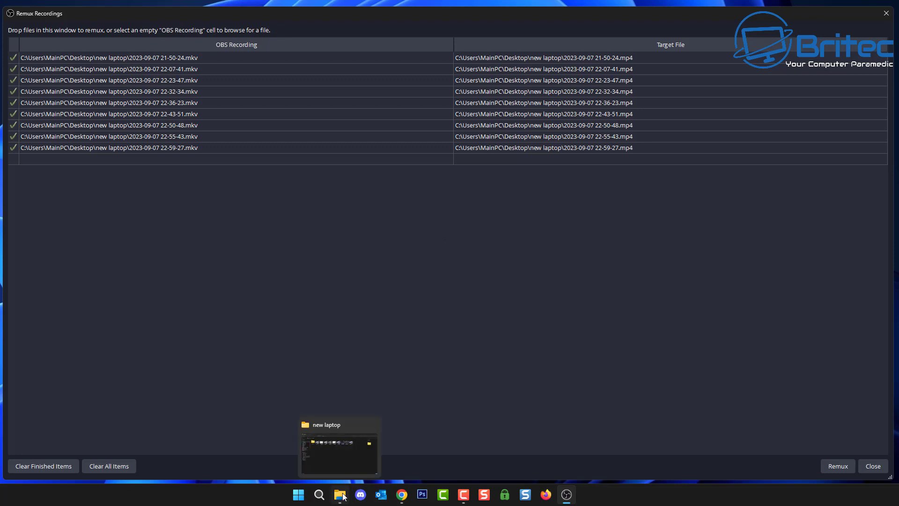
{"action": "left_click", "coordinate": [334, 466]}
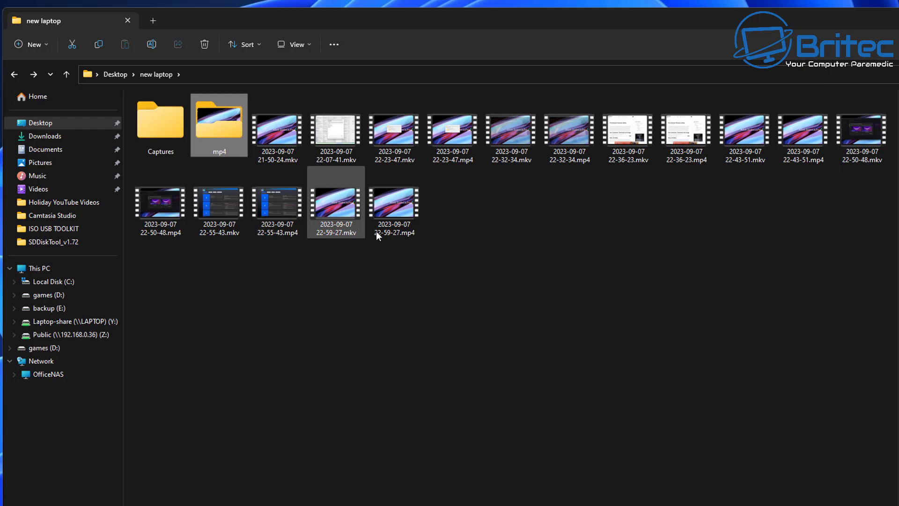
{"action": "left_click", "coordinate": [443, 138]}
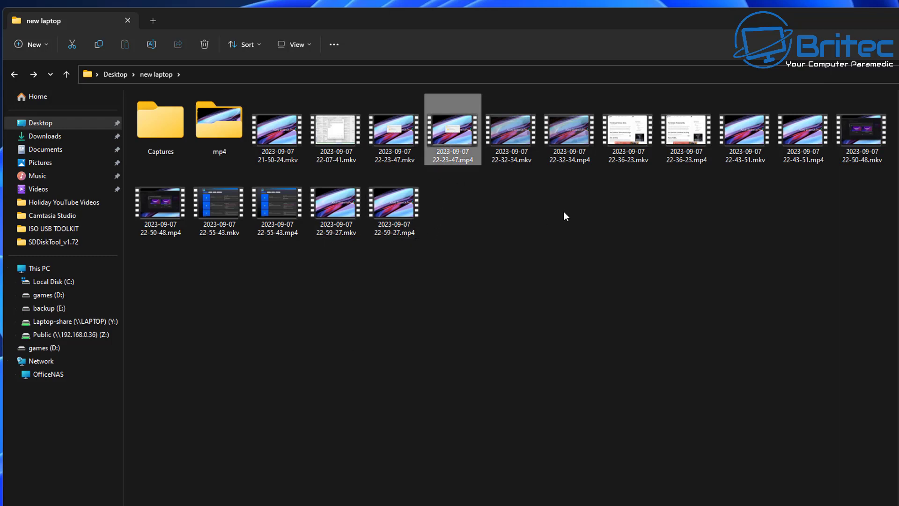
{"action": "left_click", "coordinate": [565, 139], "text": "ctrl"}
{"action": "left_click", "coordinate": [684, 137], "text": "ctrl"}
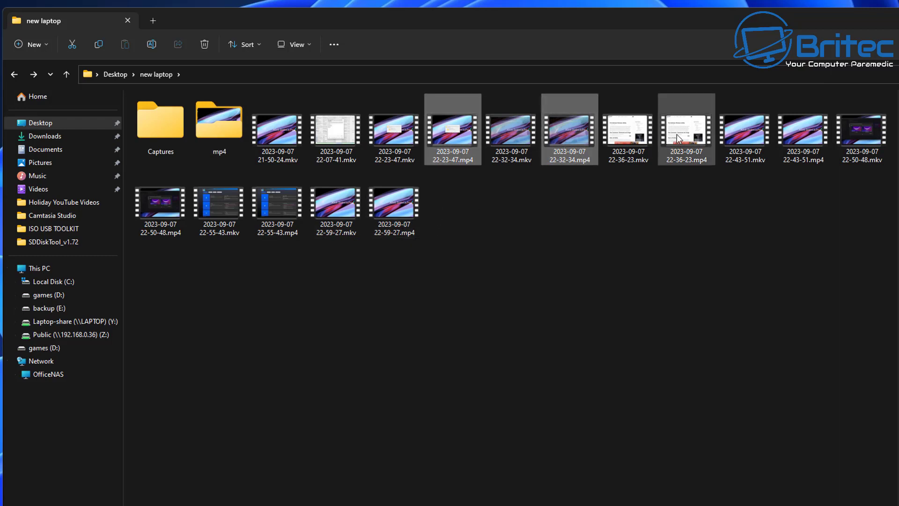
{"action": "left_click", "coordinate": [799, 161], "text": "ctrl"}
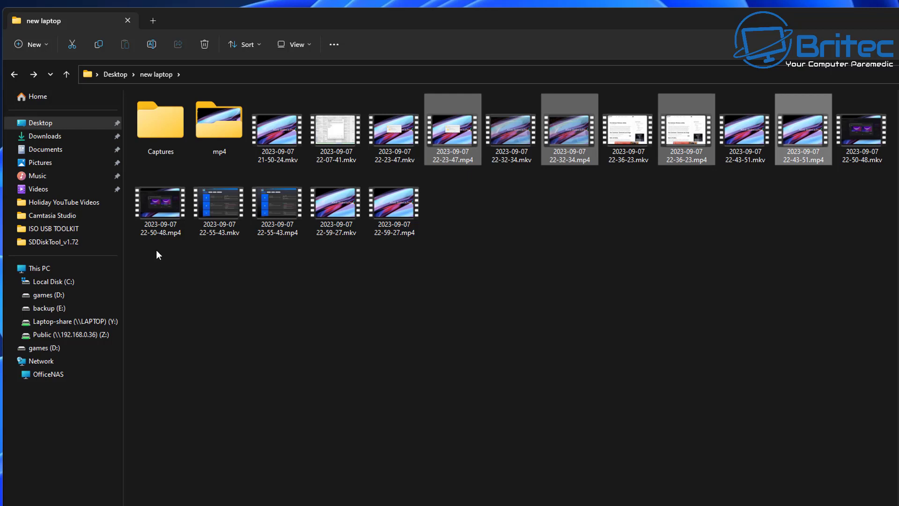
{"action": "left_click", "coordinate": [161, 216], "text": "ctrl"}
{"action": "left_click", "coordinate": [286, 209], "text": "ctrl"}
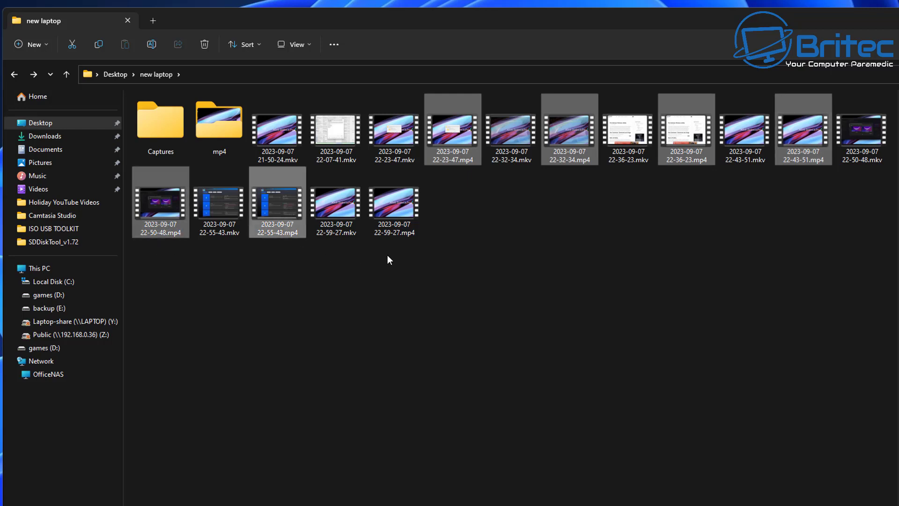
{"action": "left_click", "coordinate": [398, 207], "text": "ctrl"}
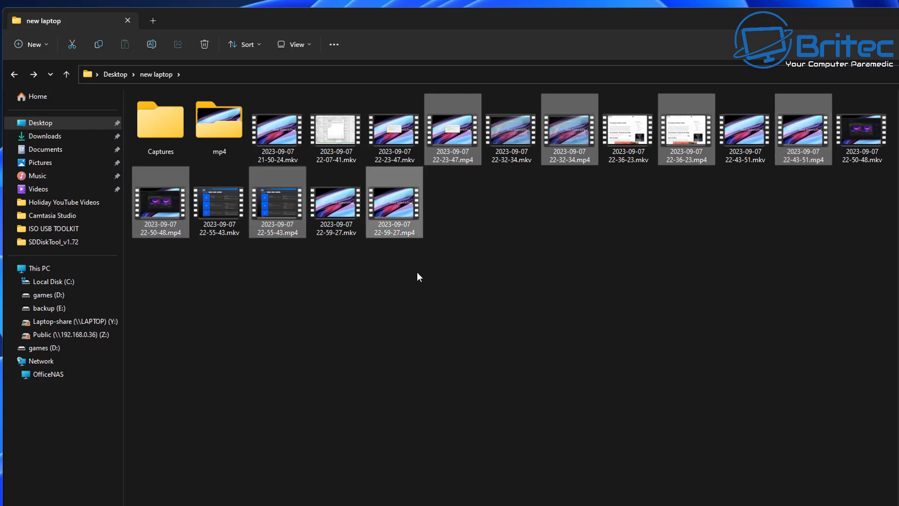
Step: Move the selected MP4 files into the mp4 folder and open that folder
{"action": "left_click_drag", "start_coordinate": [382, 215], "coordinate": [204, 119]}
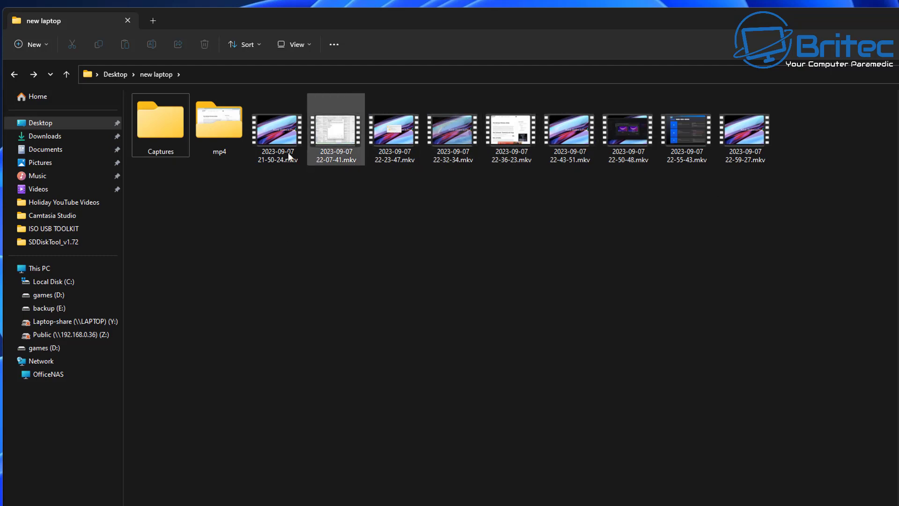
{"action": "left_click", "coordinate": [229, 127]}
{"action": "double_click", "coordinate": [229, 125]}
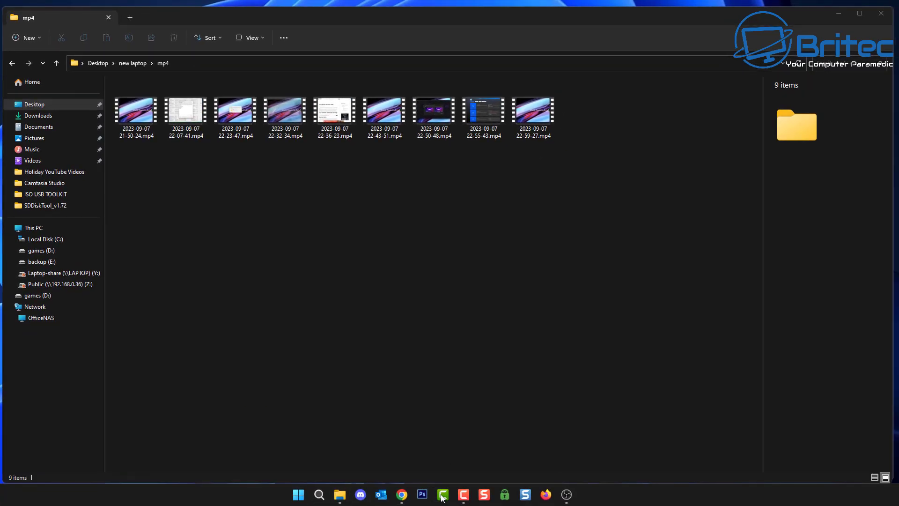
Step: Start a new Camtasia project and drag the nine MP4s from the mp4 folder into its Media Bin
{"action": "left_click", "coordinate": [442, 496]}
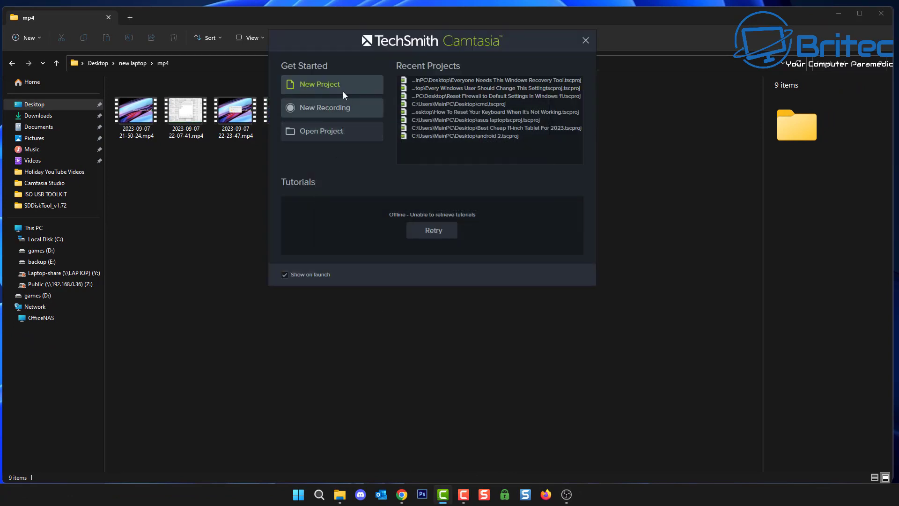
{"action": "left_click", "coordinate": [337, 85]}
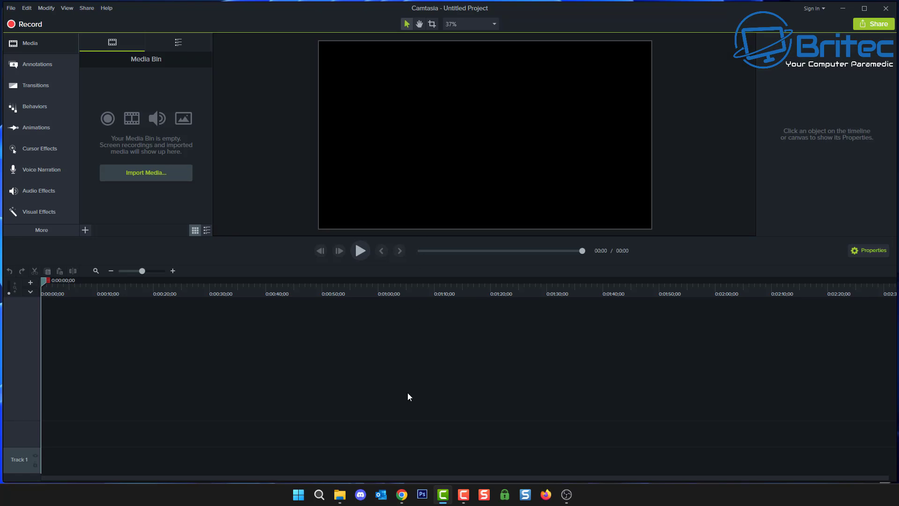
{"action": "left_click", "coordinate": [345, 495]}
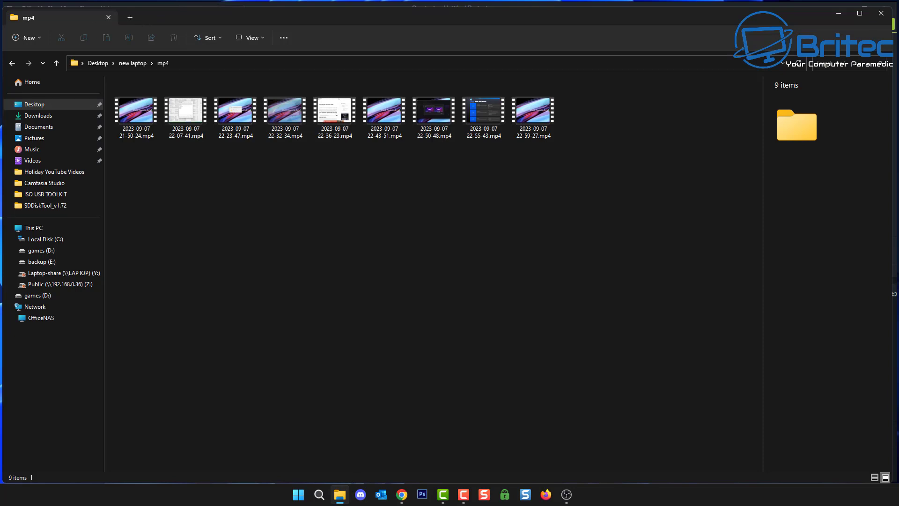
{"action": "left_click_drag", "start_coordinate": [4, 112], "coordinate": [445, 156]}
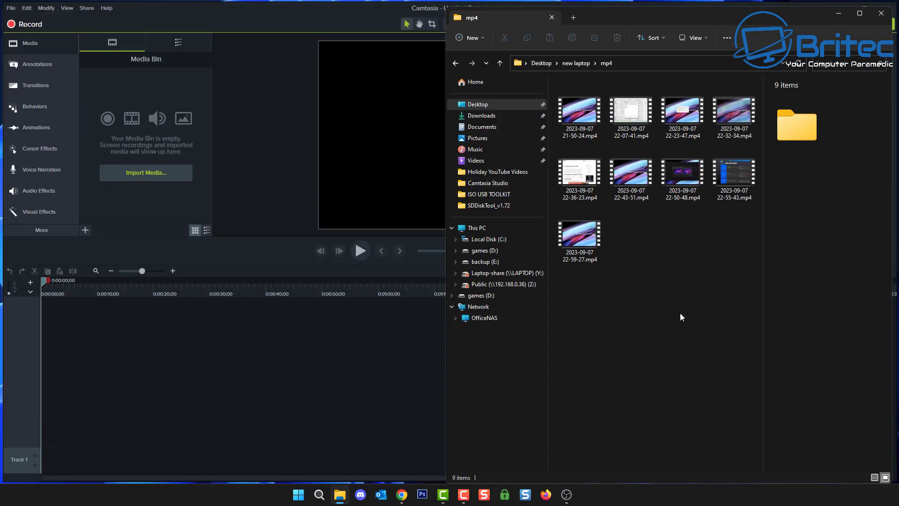
{"action": "left_click_drag", "start_coordinate": [724, 320], "coordinate": [557, 91]}
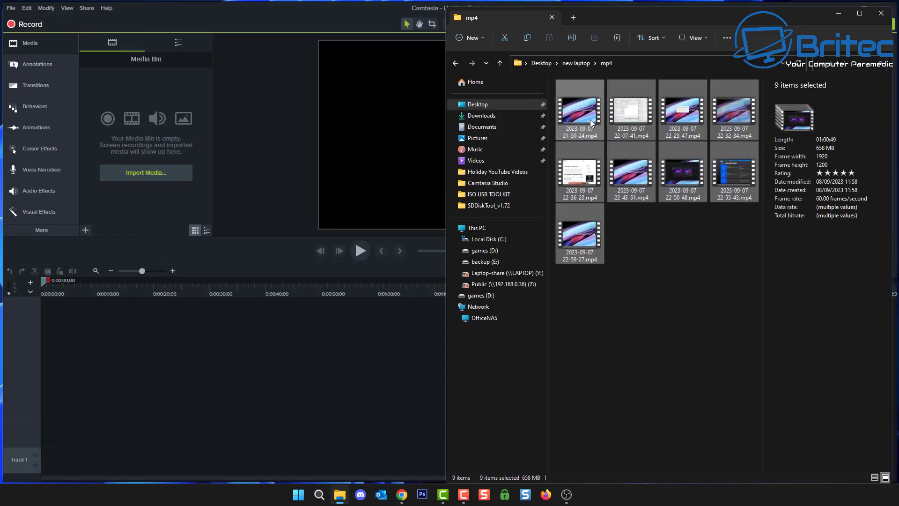
{"action": "left_click_drag", "start_coordinate": [591, 124], "coordinate": [136, 136]}
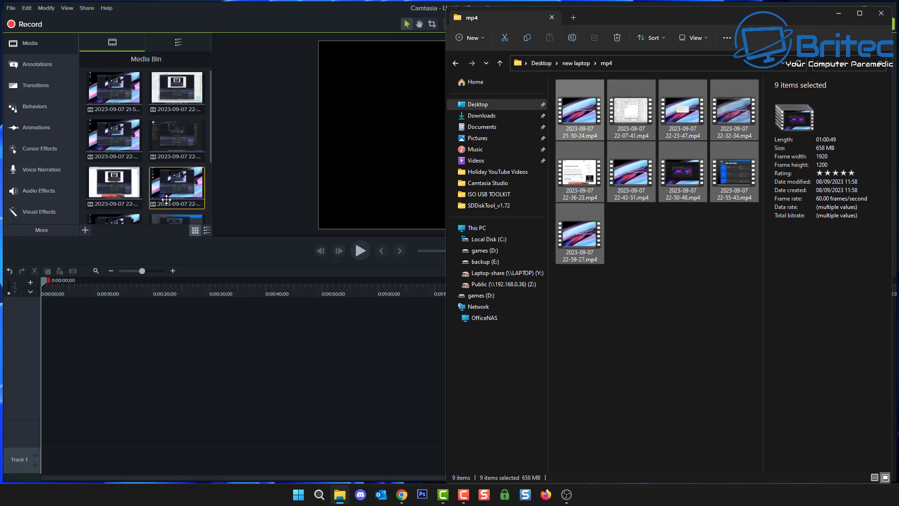
{"action": "left_click", "coordinate": [838, 17]}
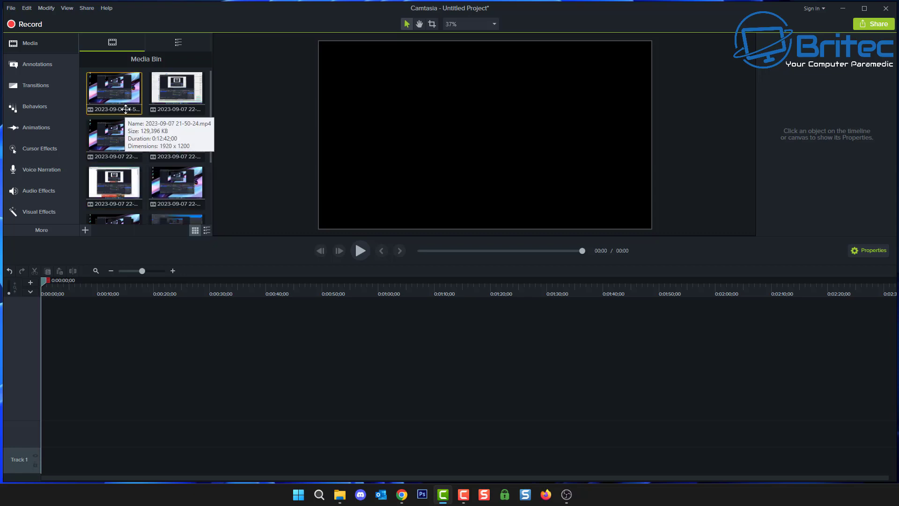
{"action": "left_click_drag", "start_coordinate": [111, 93], "coordinate": [30, 462]}
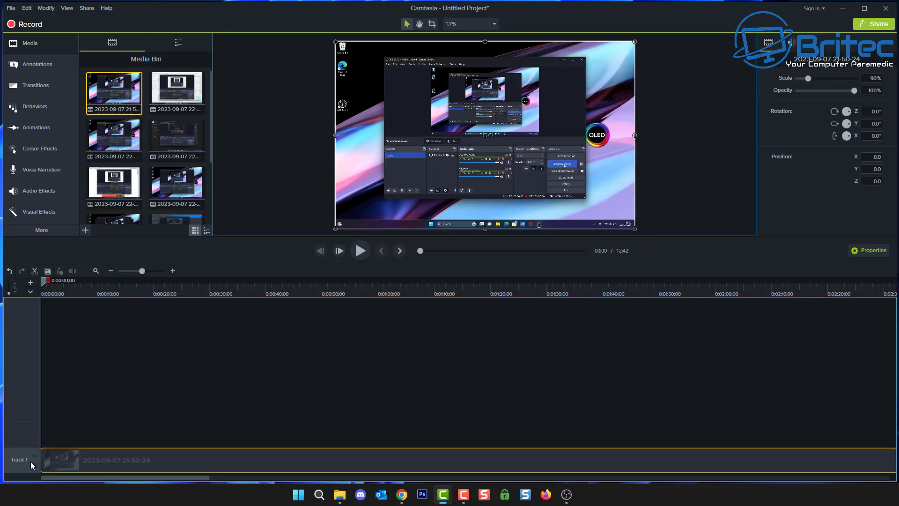
{"action": "left_click_drag", "start_coordinate": [58, 294], "coordinate": [113, 297]}
{"action": "left_click", "coordinate": [354, 252]}
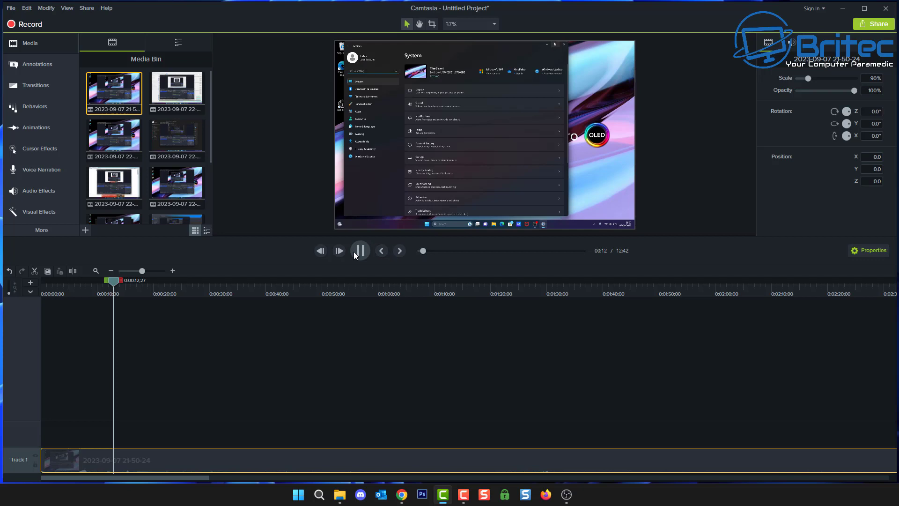
{"action": "left_click", "coordinate": [355, 251]}
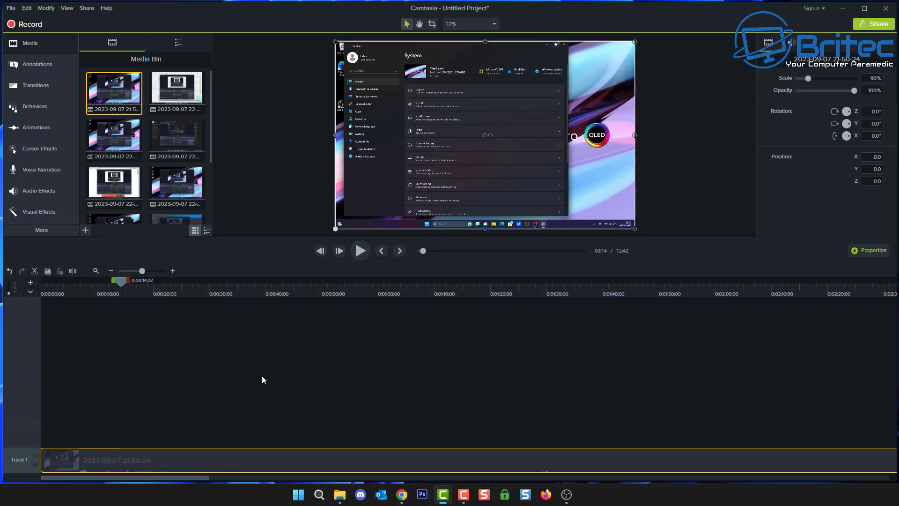
Step: Separate the clip's audio, delete the audio track, and minimize Camtasia
{"action": "right_click", "coordinate": [344, 459]}
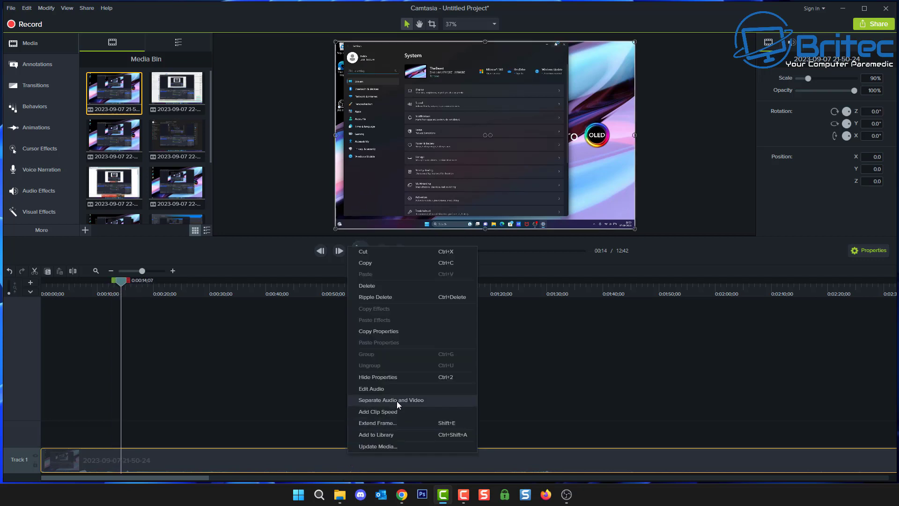
{"action": "left_click", "coordinate": [397, 400]}
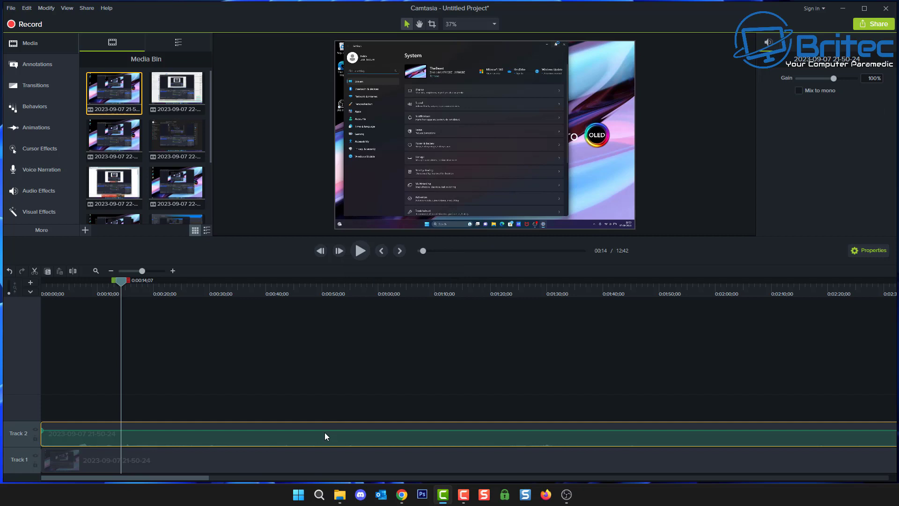
{"action": "key", "text": "Delete"}
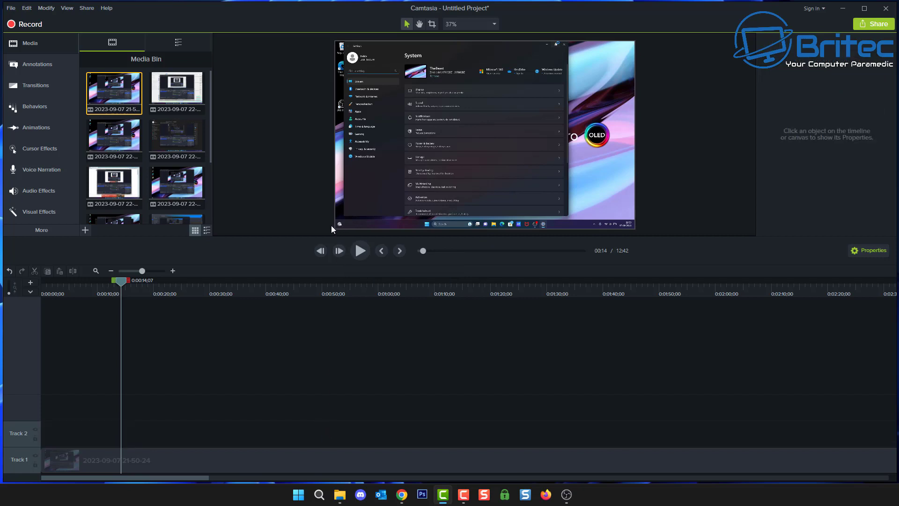
{"action": "left_click", "coordinate": [207, 459]}
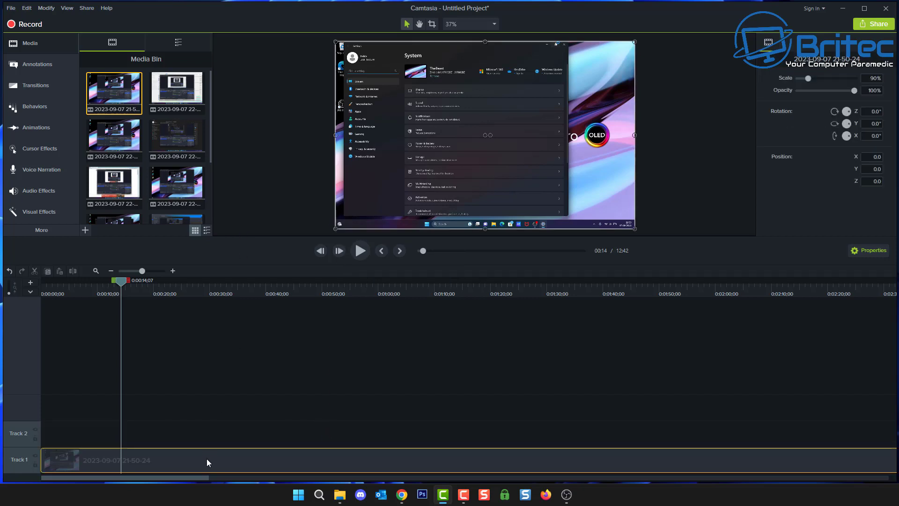
{"action": "left_click", "coordinate": [843, 9]}
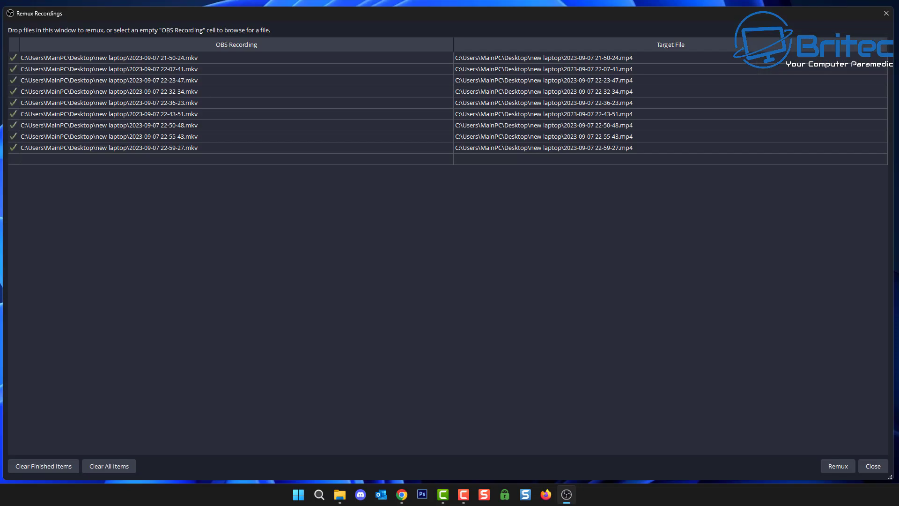
Step: Close the Remux window and check that the Output Recording Format is MPEG-4 (.mp4)
{"action": "left_click", "coordinate": [886, 13]}
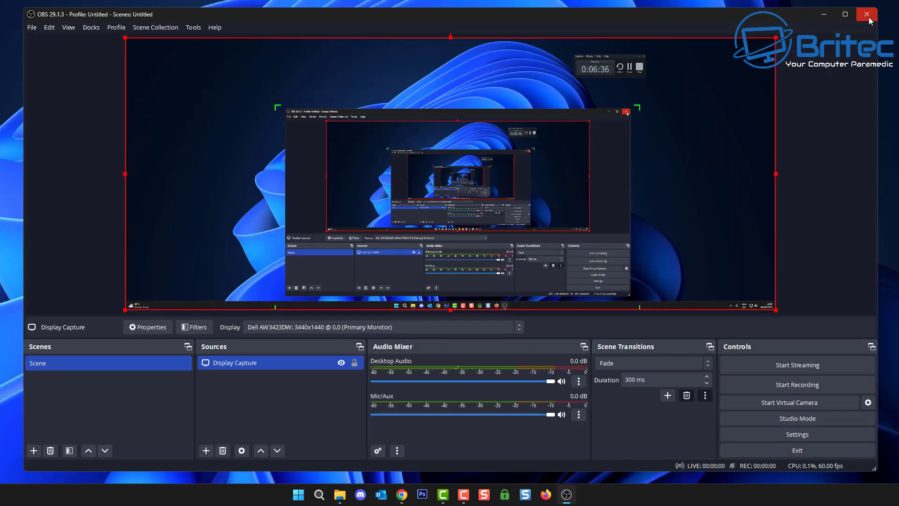
{"action": "left_click", "coordinate": [793, 437]}
{"action": "left_click", "coordinate": [246, 121]}
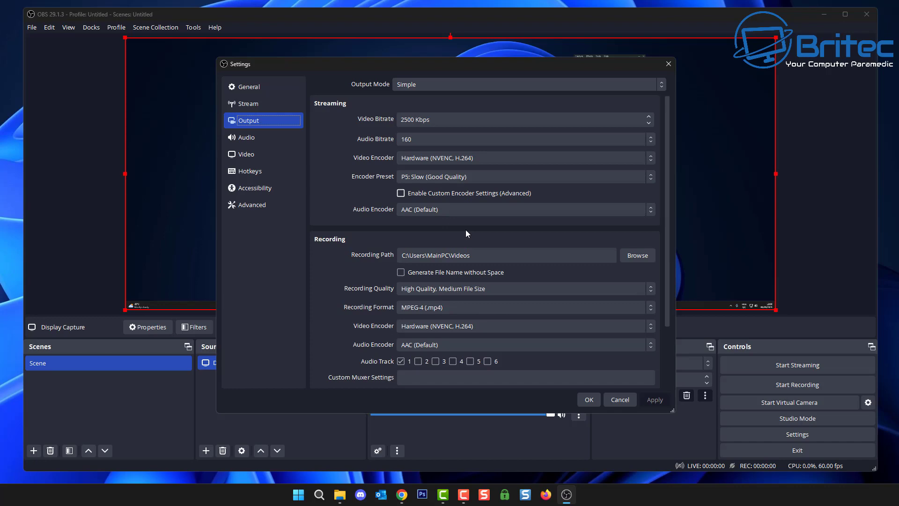
Step: Close the Settings dialog and exit OBS Studio
{"action": "left_click", "coordinate": [668, 68]}
{"action": "left_click", "coordinate": [867, 15]}
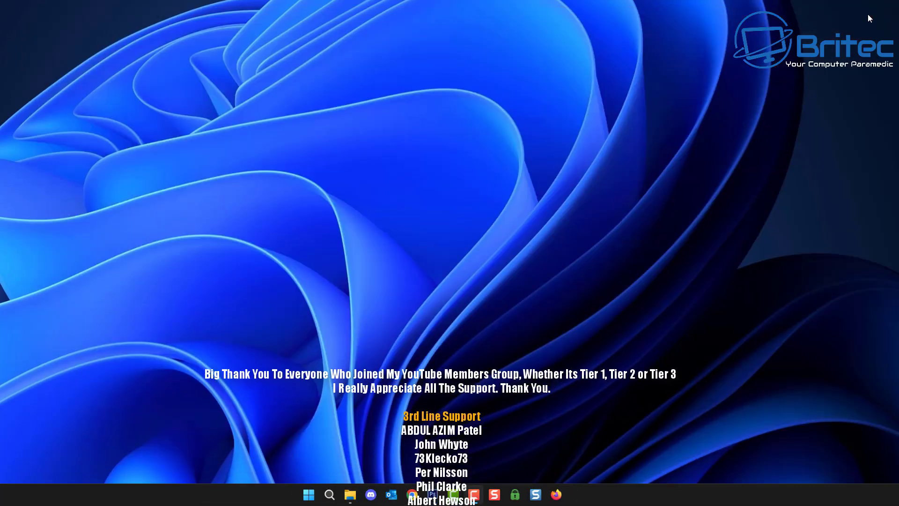